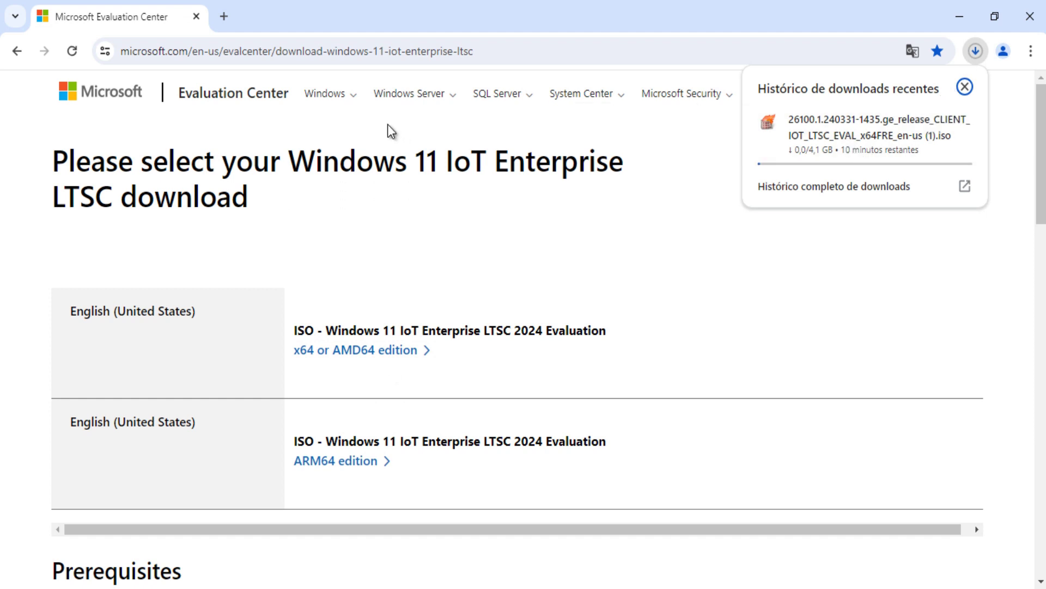
- Search the web for RUFUS in a new tab and go to the Download section of the Rufus site
click(223, 17)
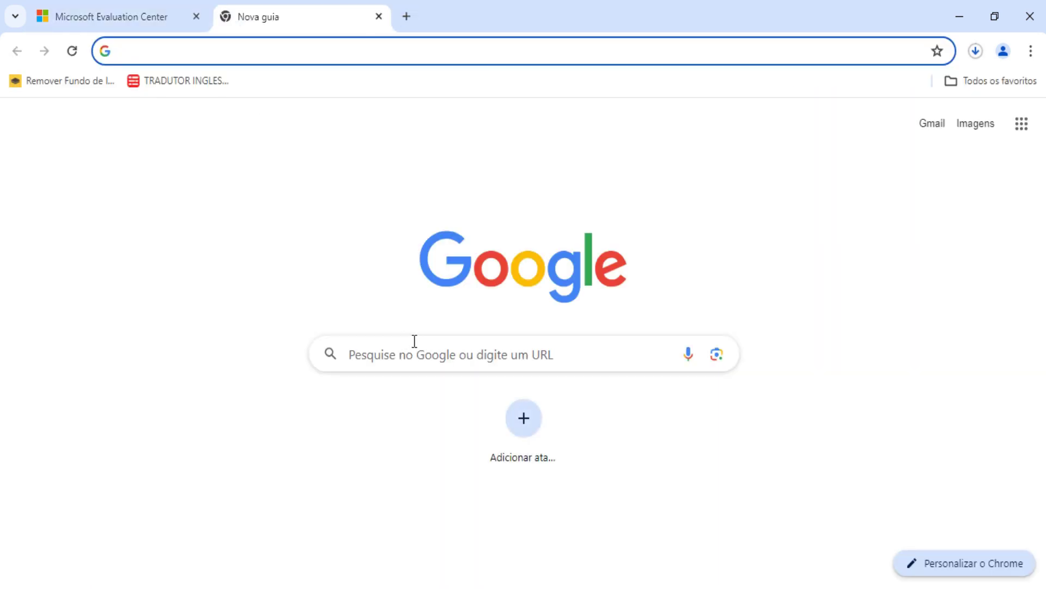
click(415, 344)
text(RUFUS)
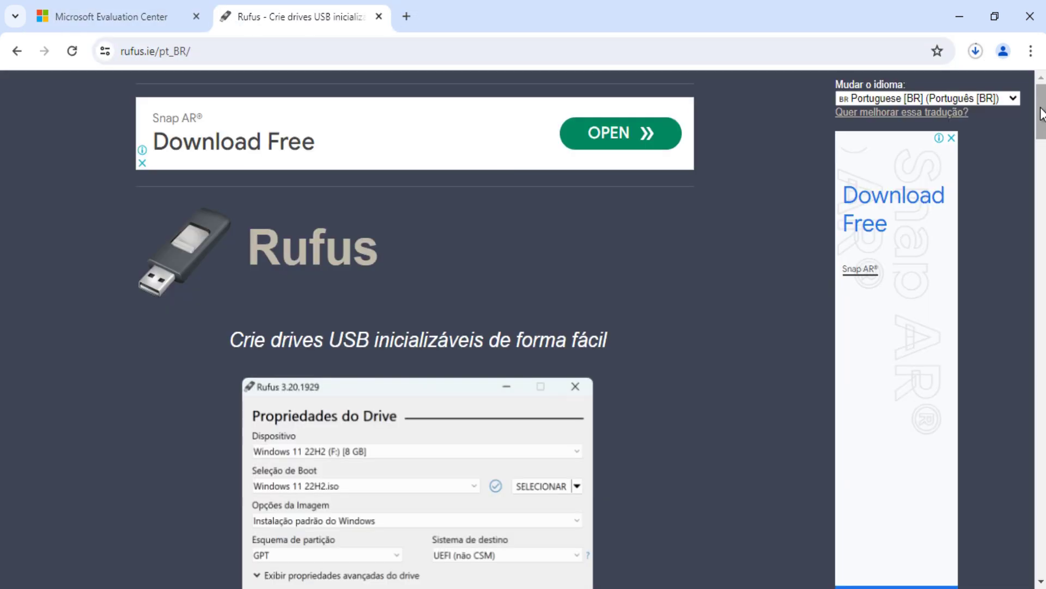
drag(1042, 115, 1028, 243)
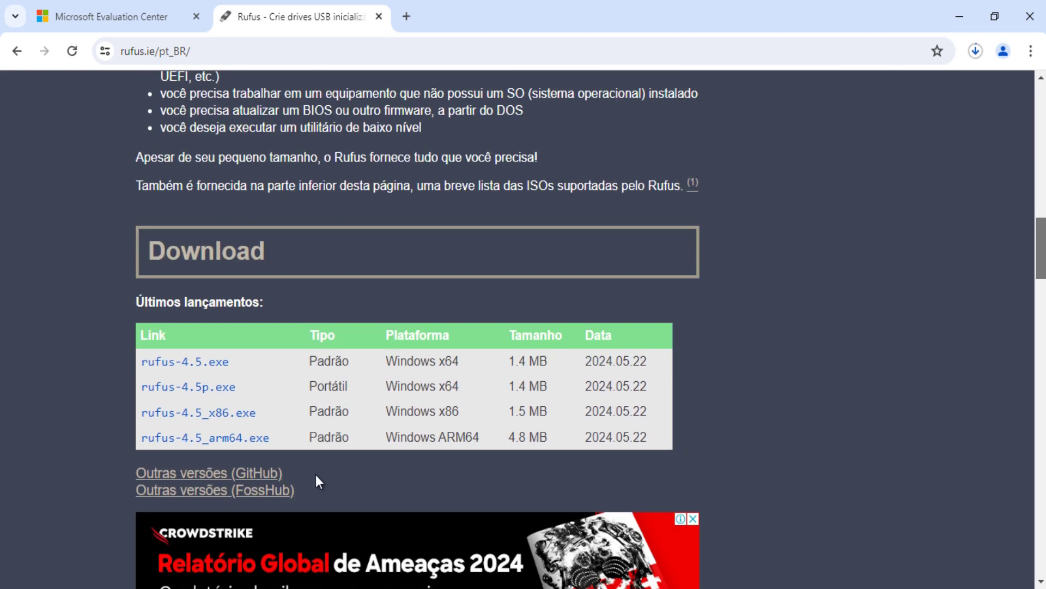
- Download the portable Windows x64 build rufus-4.5p.exe and close the browser once the downloads are done
click(199, 397)
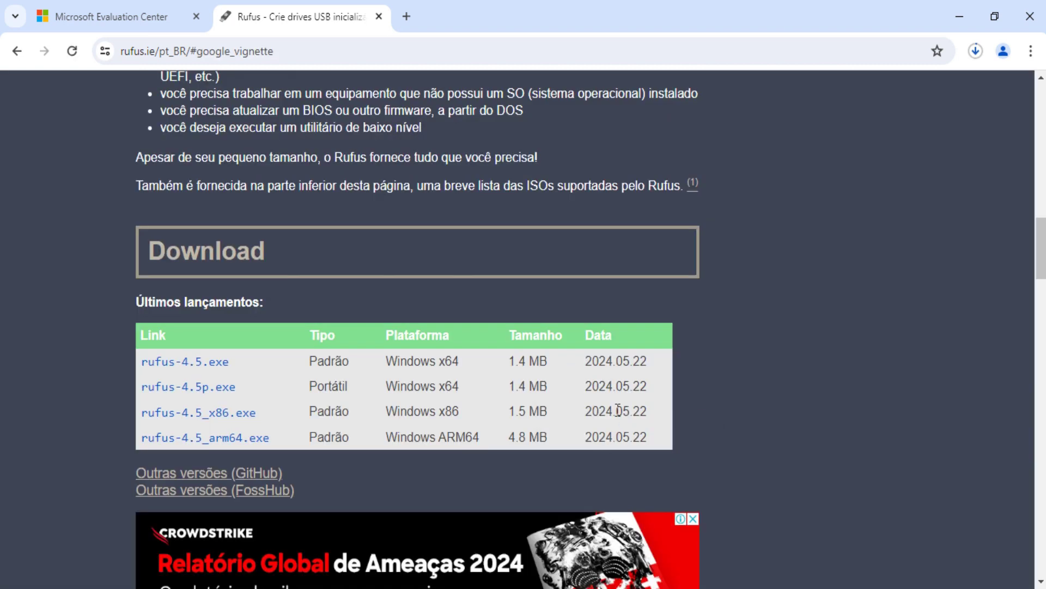
click(981, 51)
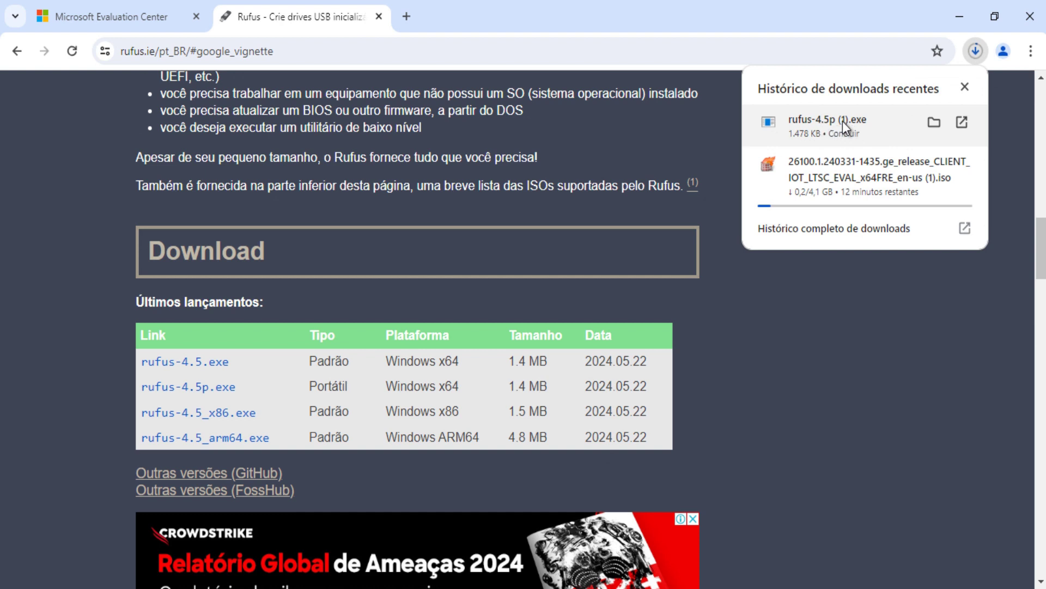
click(907, 348)
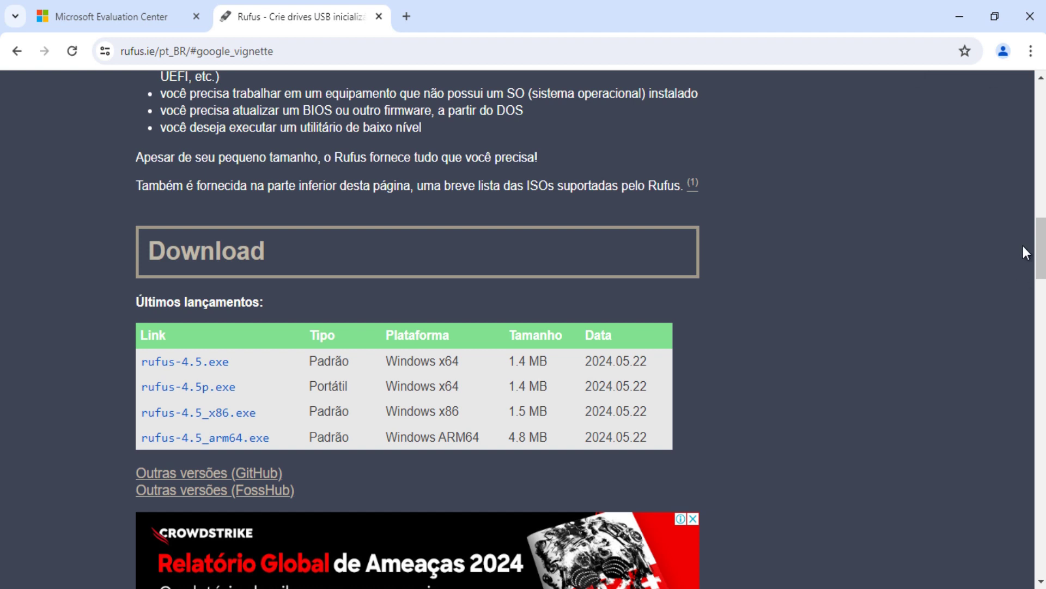
click(1034, 21)
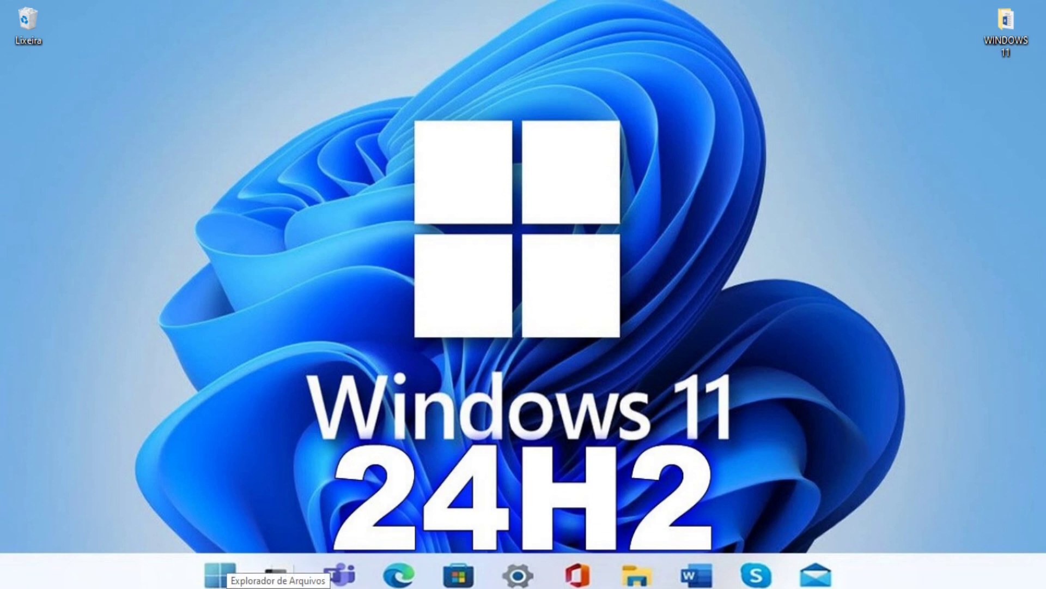
- Quick-format the WINDOWS 24H (E:) drive with the default FAT32 settings and close File Explorer
click(275, 574)
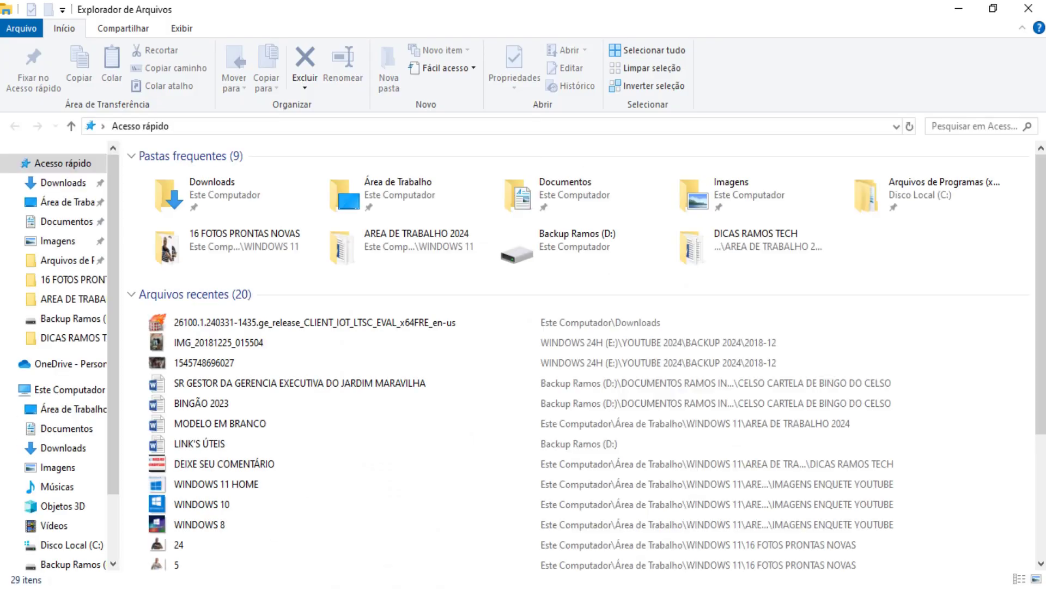
click(70, 389)
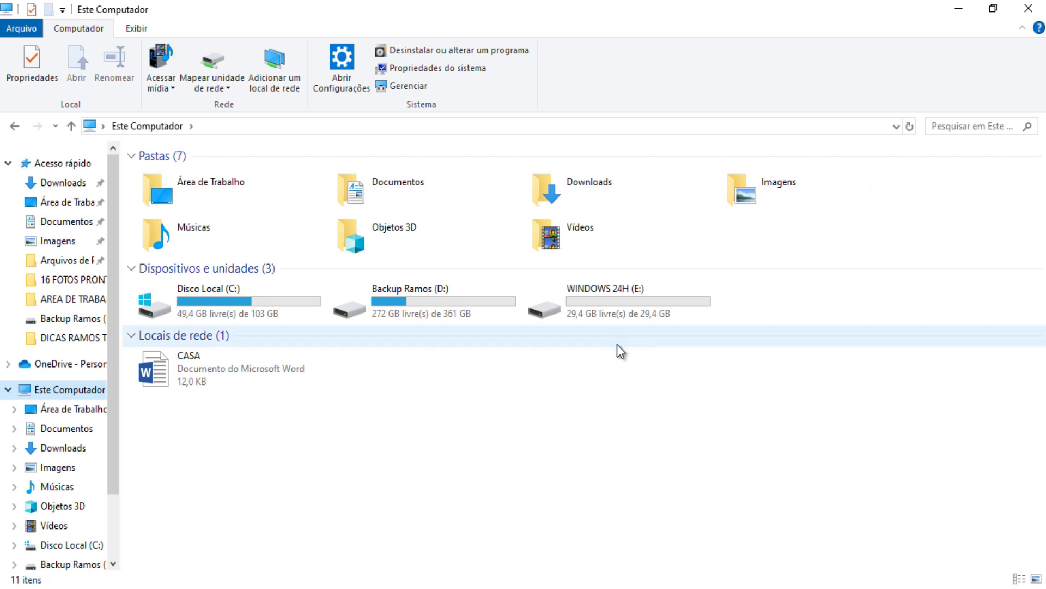
click(615, 296)
right_click(615, 296)
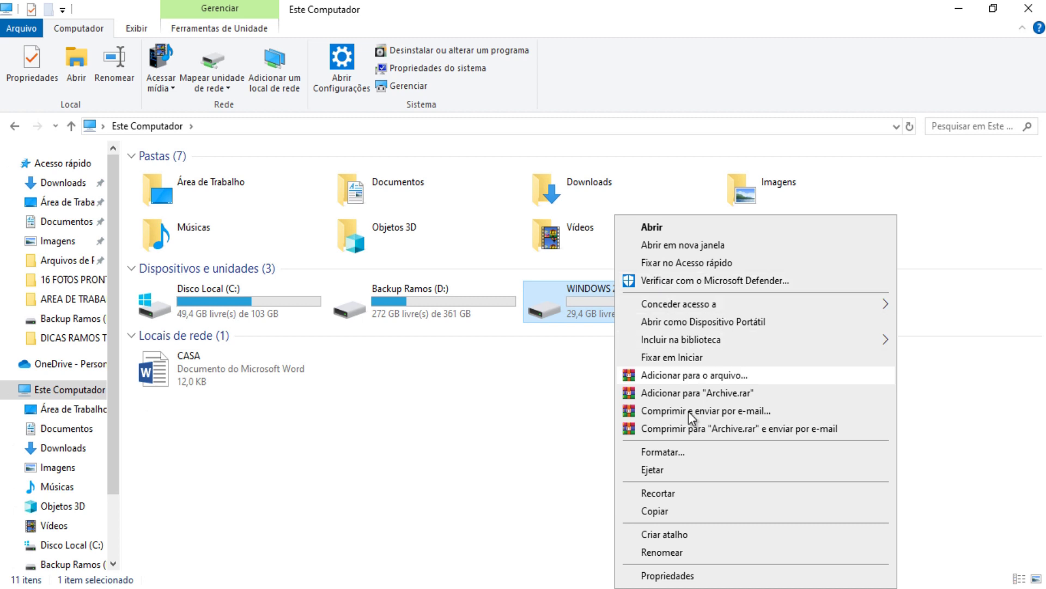
click(671, 453)
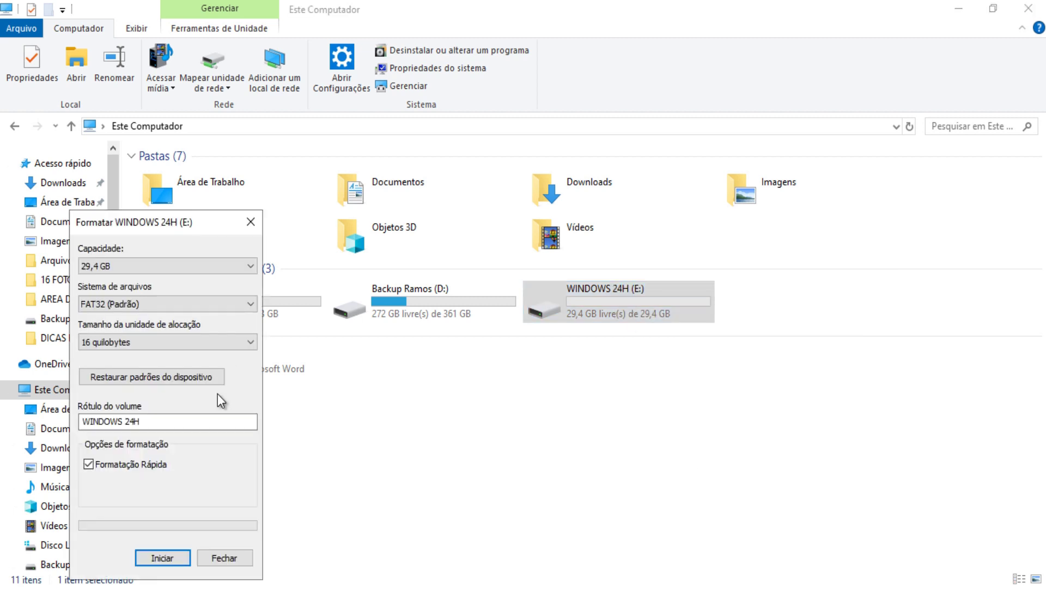
click(165, 558)
click(603, 301)
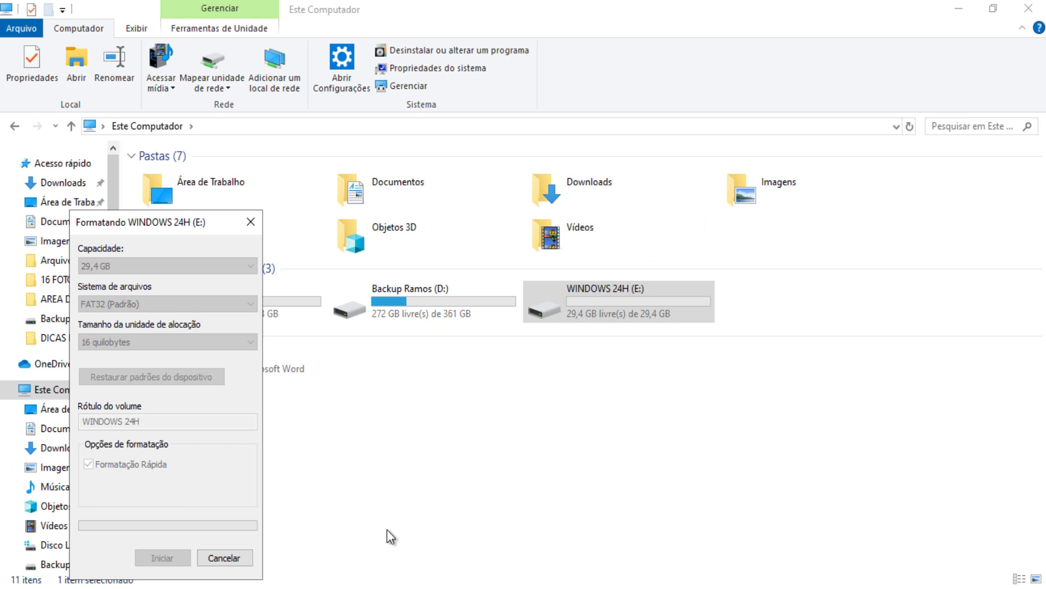
click(256, 223)
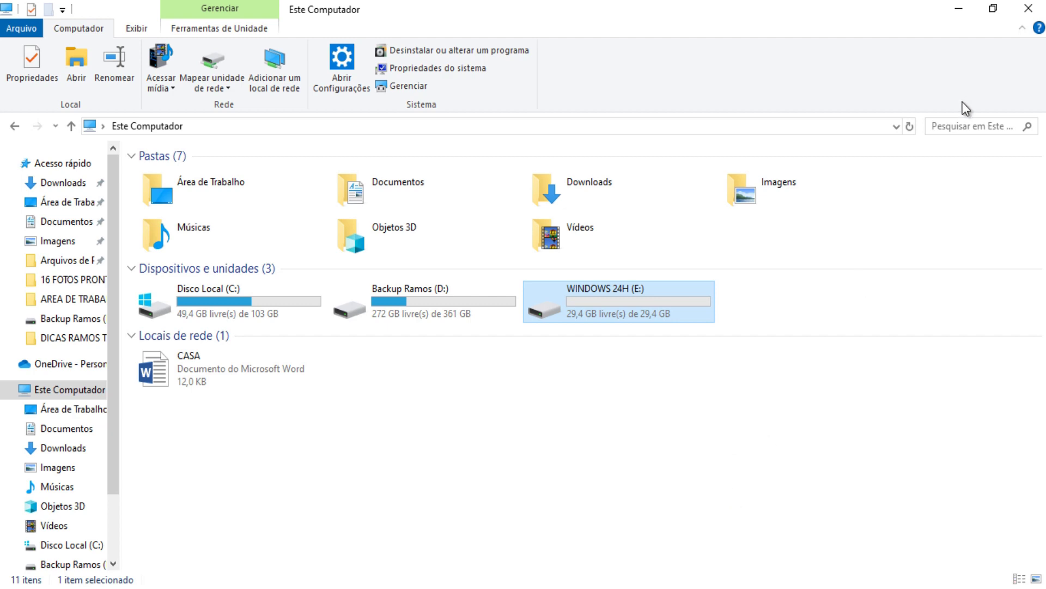
click(1028, 9)
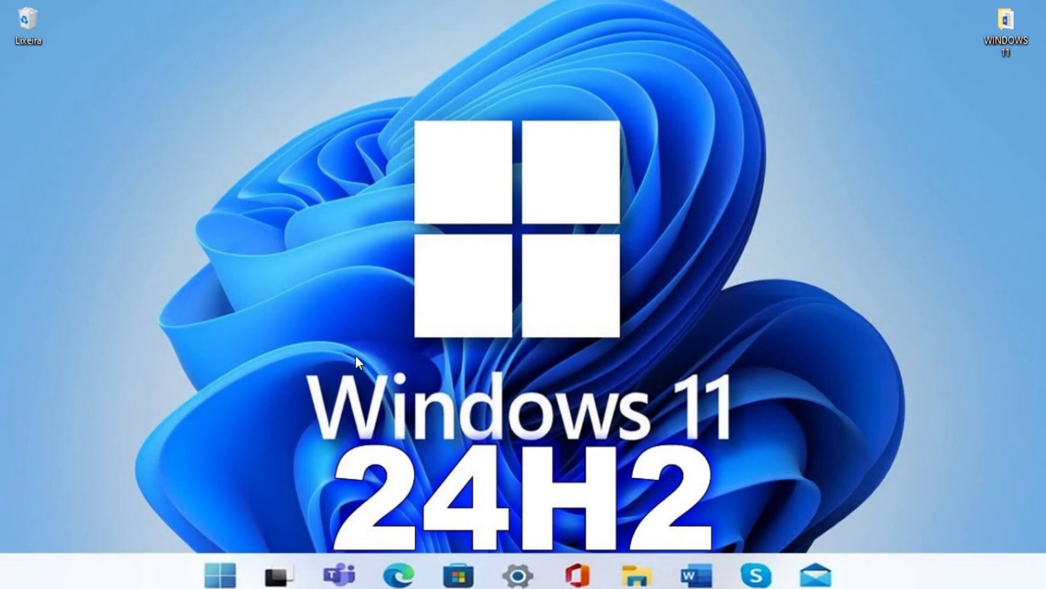
- Delete the duplicate rufus-4.5p (1) application from the Downloads folder
key(super+e)
click(65, 183)
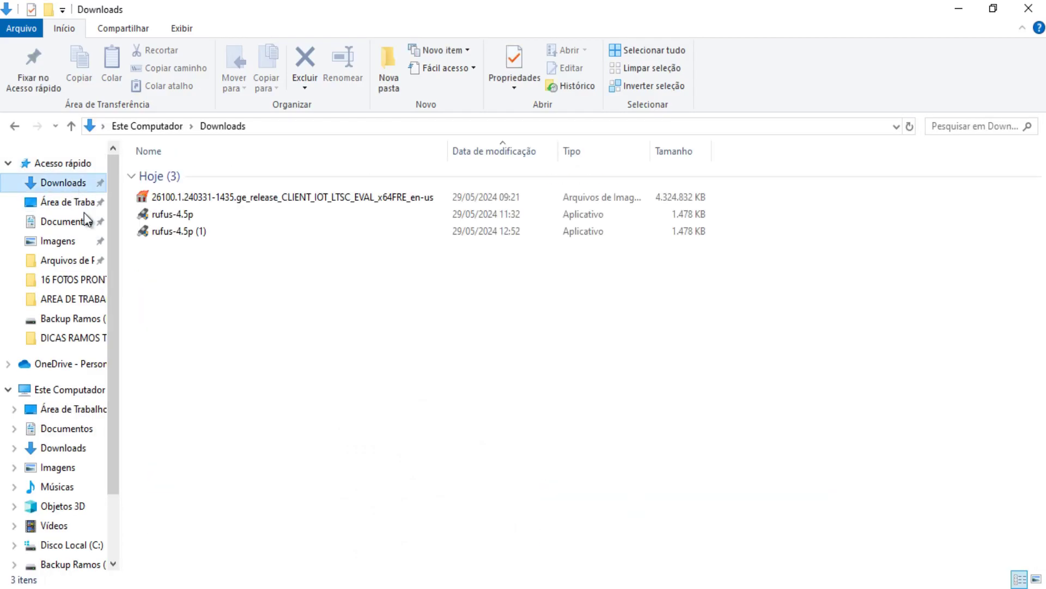
click(206, 233)
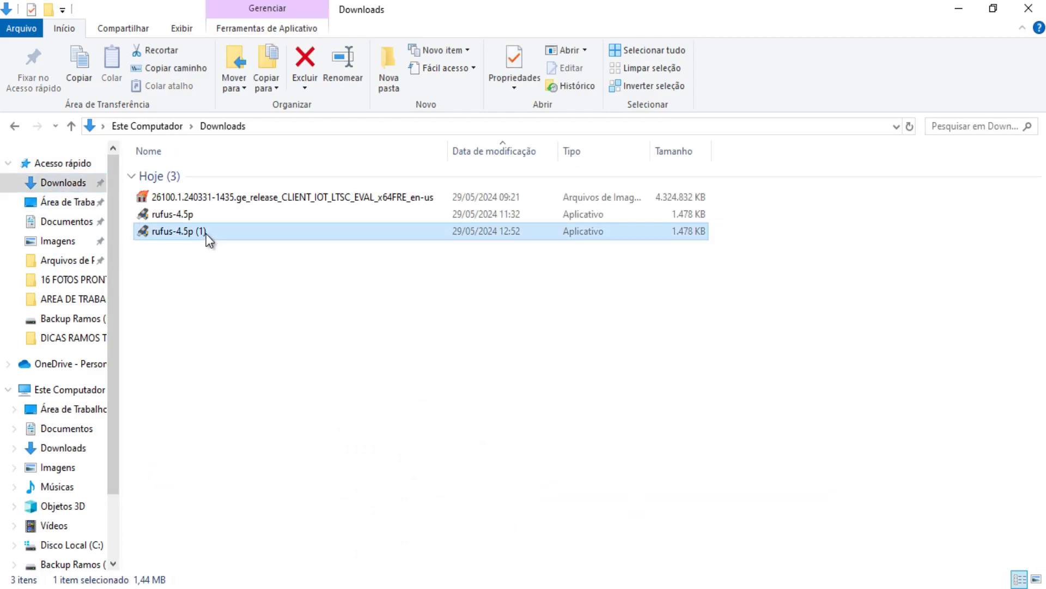
key(Delete)
- Launch rufus-4.5p from the Downloads folder and decline online update checks
click(230, 217)
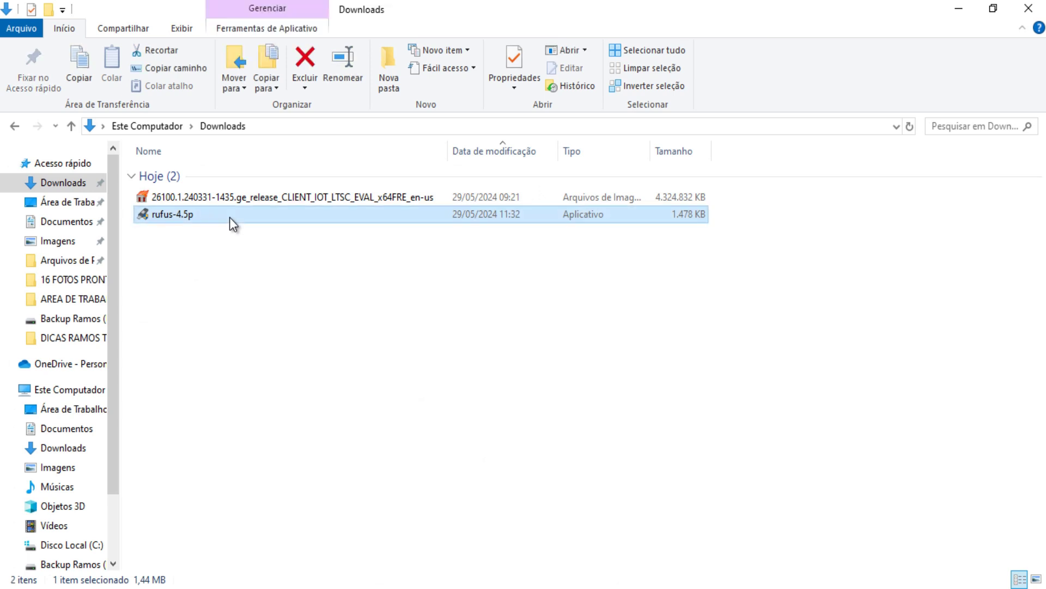
double_click(230, 217)
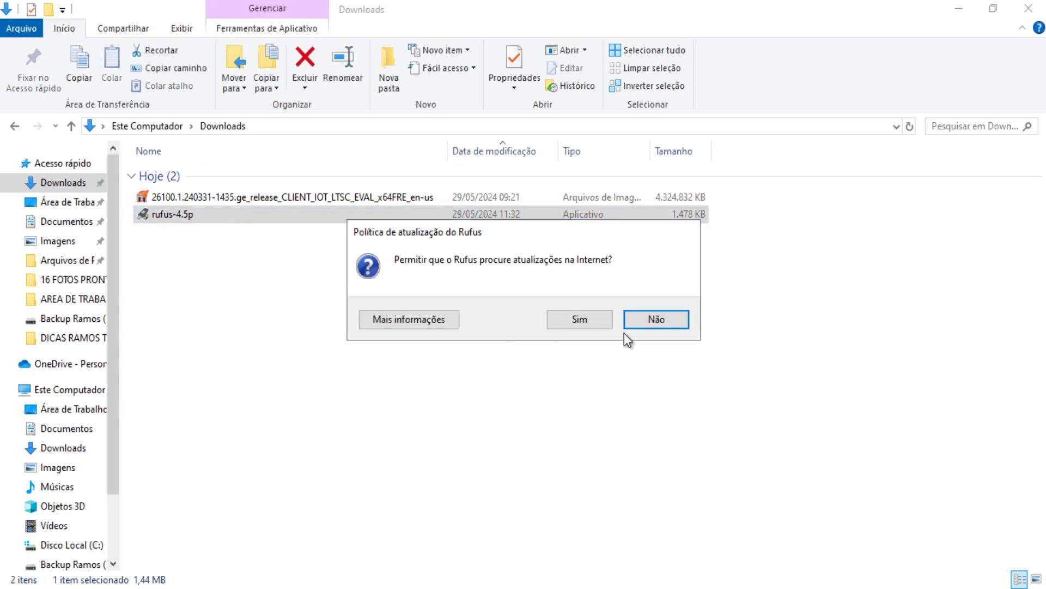
click(666, 323)
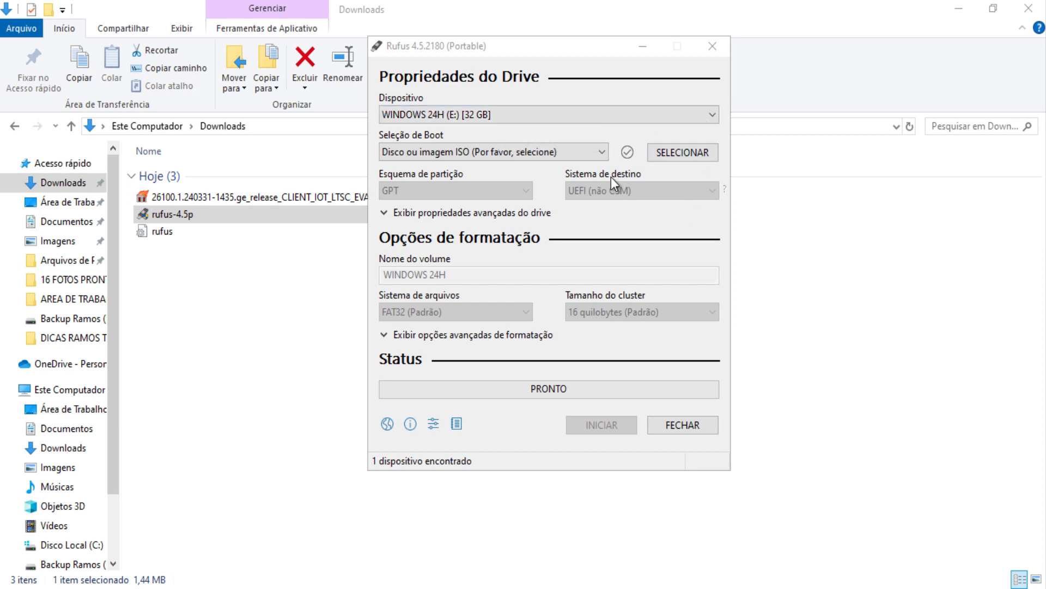
- Load the 26100.1.240331-1435 CLIENT_IOT_LTSC_EVAL x64 ISO from Downloads as the boot selection and choose the GPT partition scheme
click(681, 152)
click(605, 192)
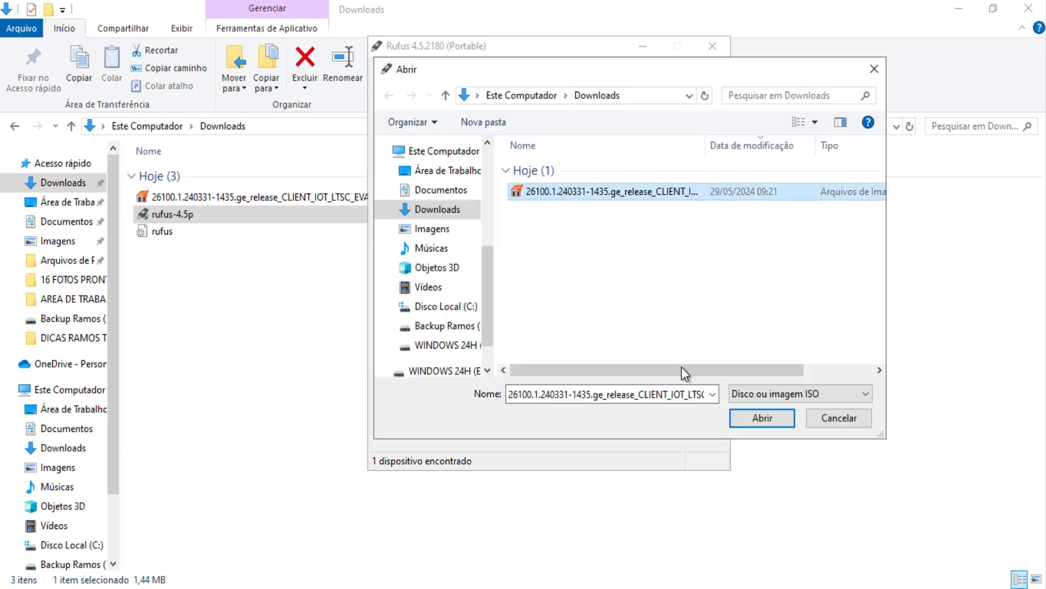
click(755, 419)
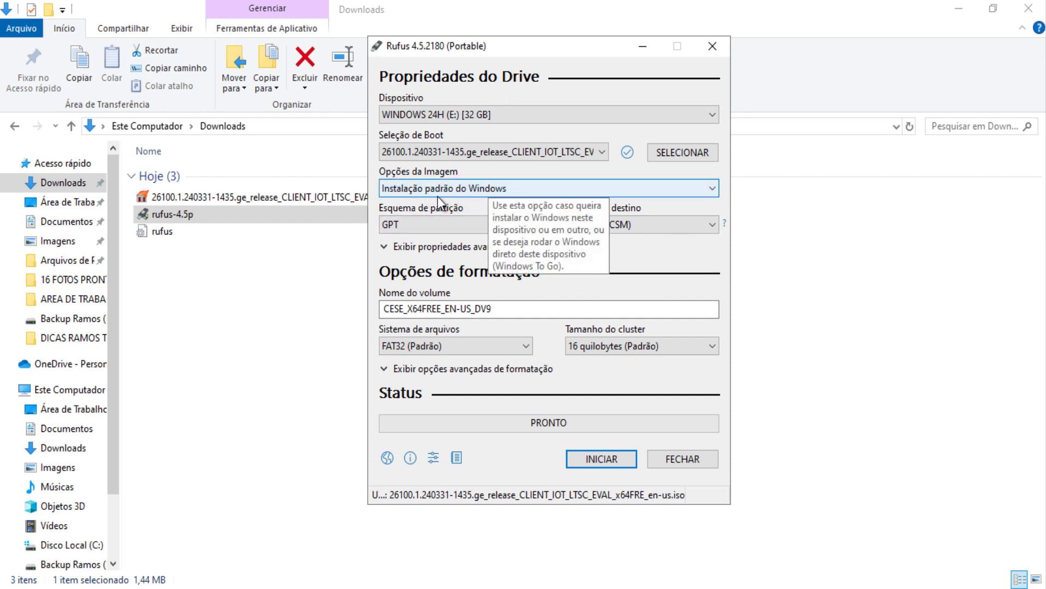
click(492, 223)
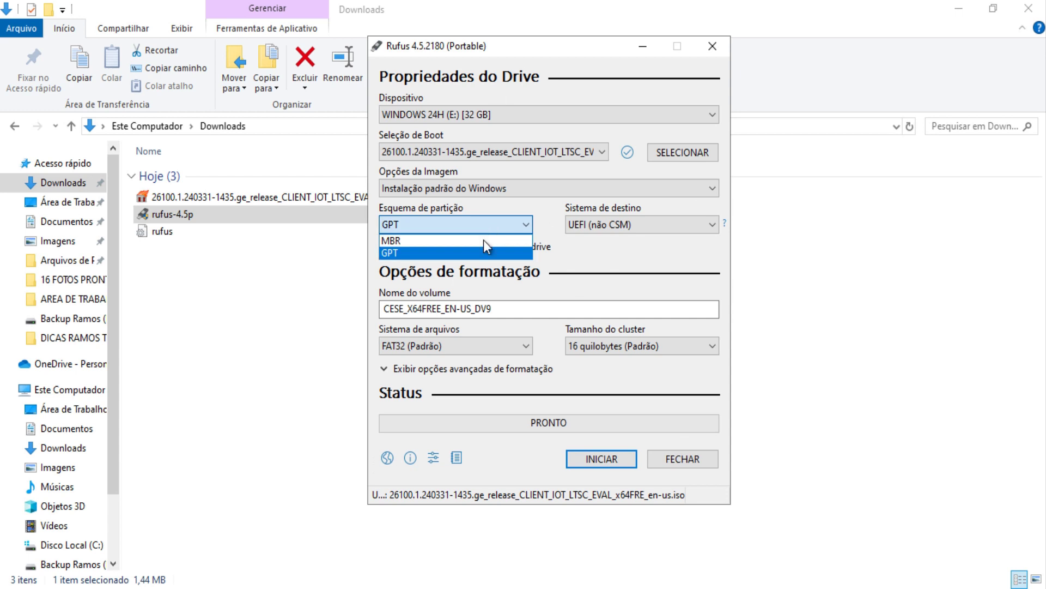
click(491, 250)
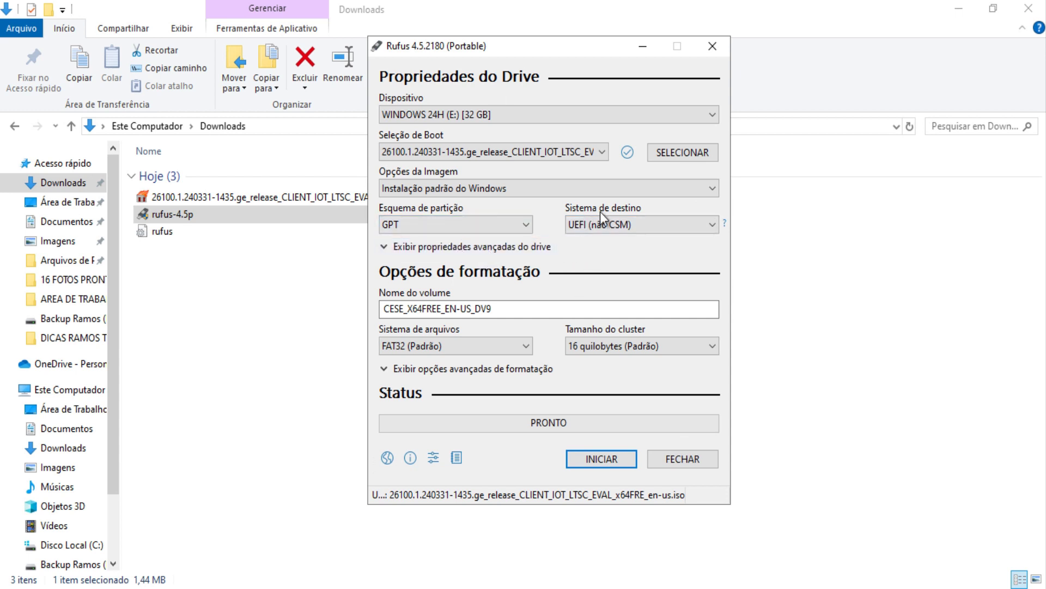
- Set the volume name of the bootable drive to "Windows 11 24H2"
mouse_move(595, 230)
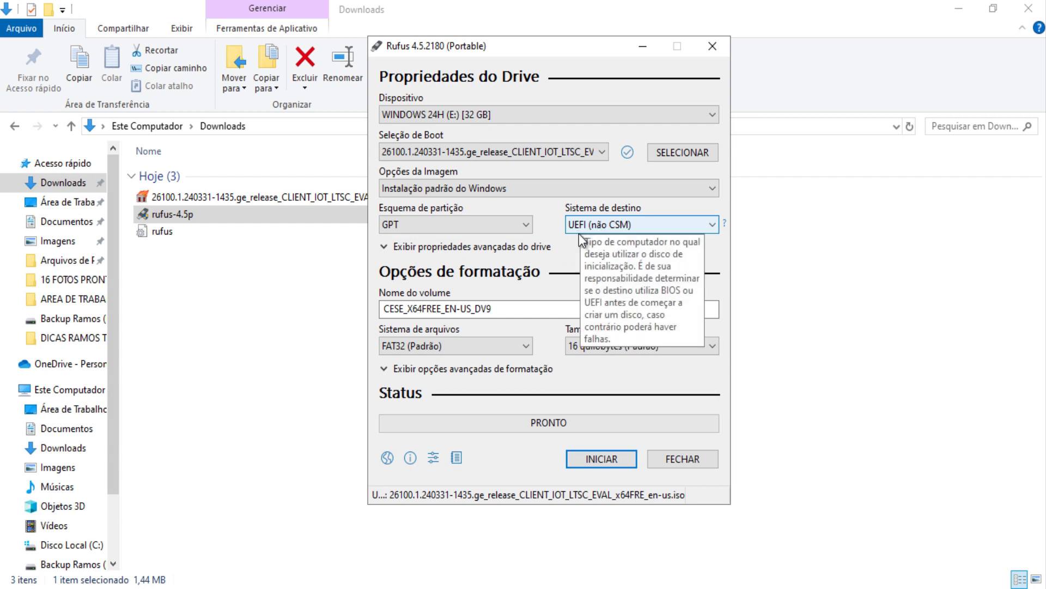
mouse_move(430, 305)
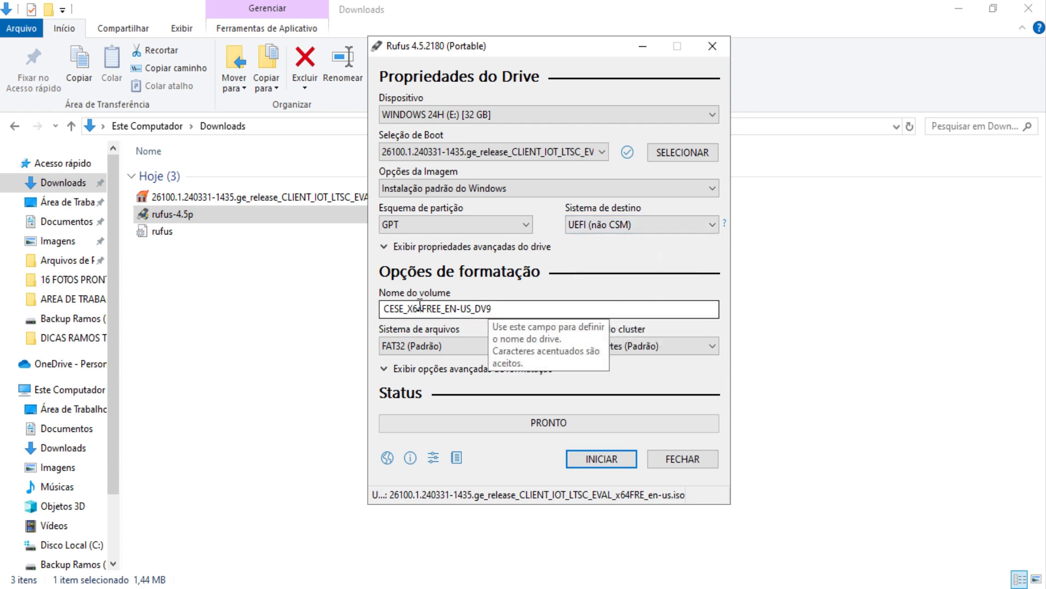
drag(495, 309, 365, 330)
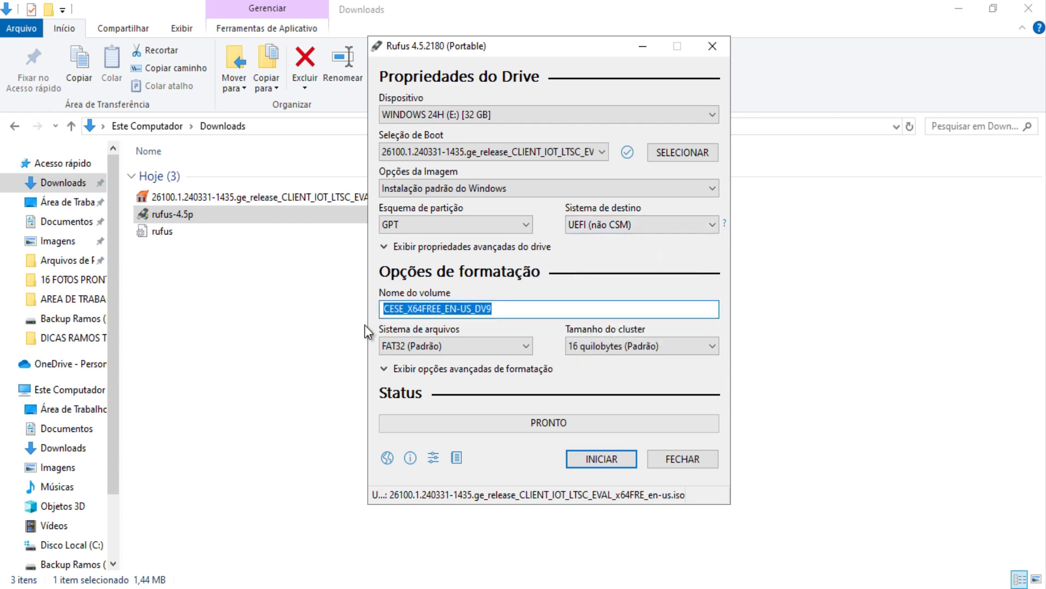
text(wINDOW)
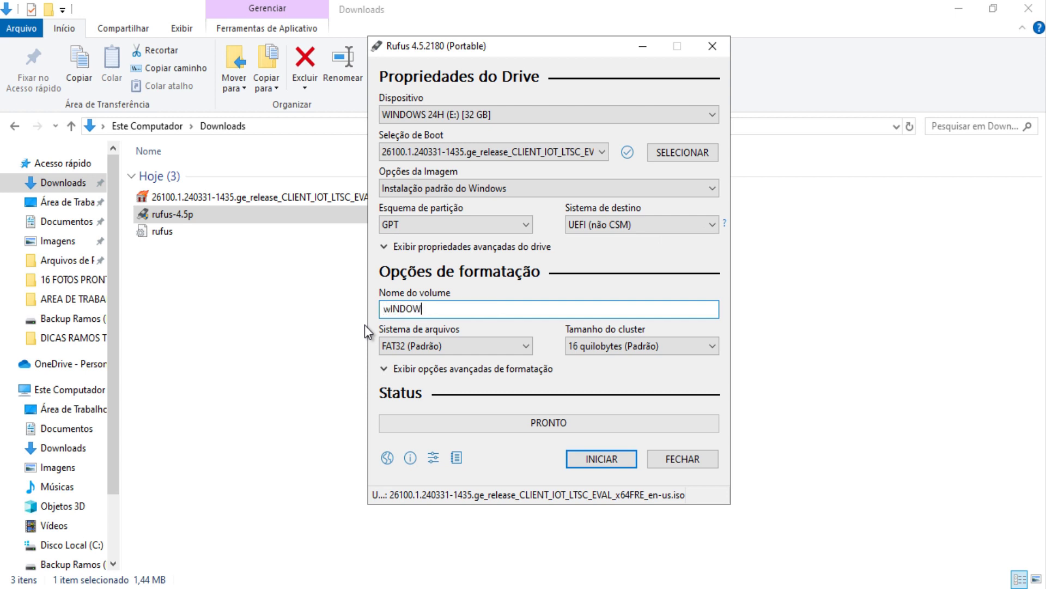
text(S 11)
key(ctrl+a)
key(BackSpace)
text(Windows 11 24H2)
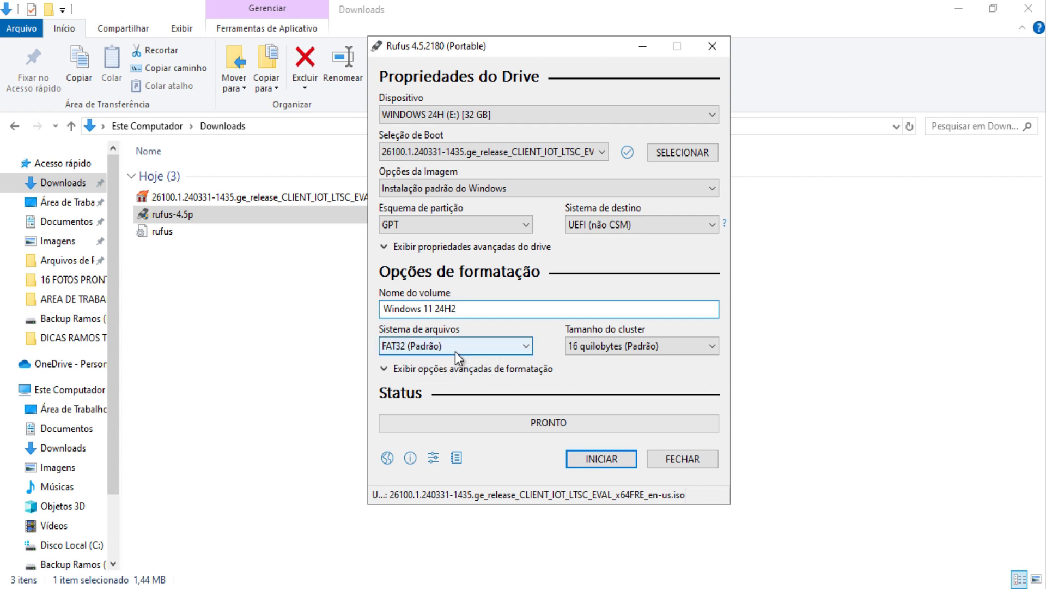
- Start creating the drive with the local account, same regional options, no data collection and no BitLocker encryption options enabled, and accept erasing its data
click(615, 460)
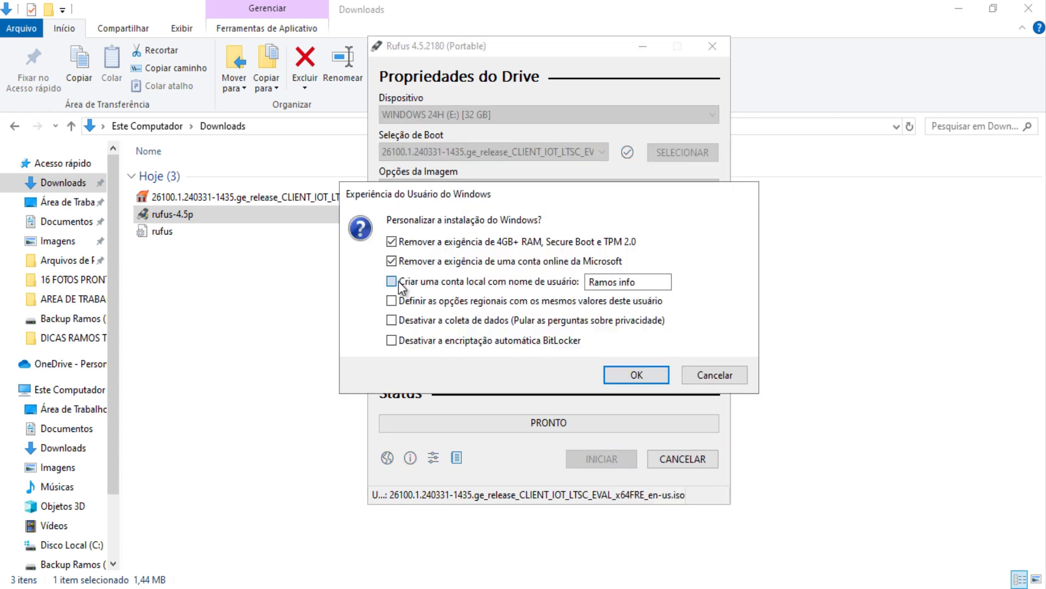
click(397, 281)
click(393, 301)
click(392, 320)
click(392, 340)
click(627, 376)
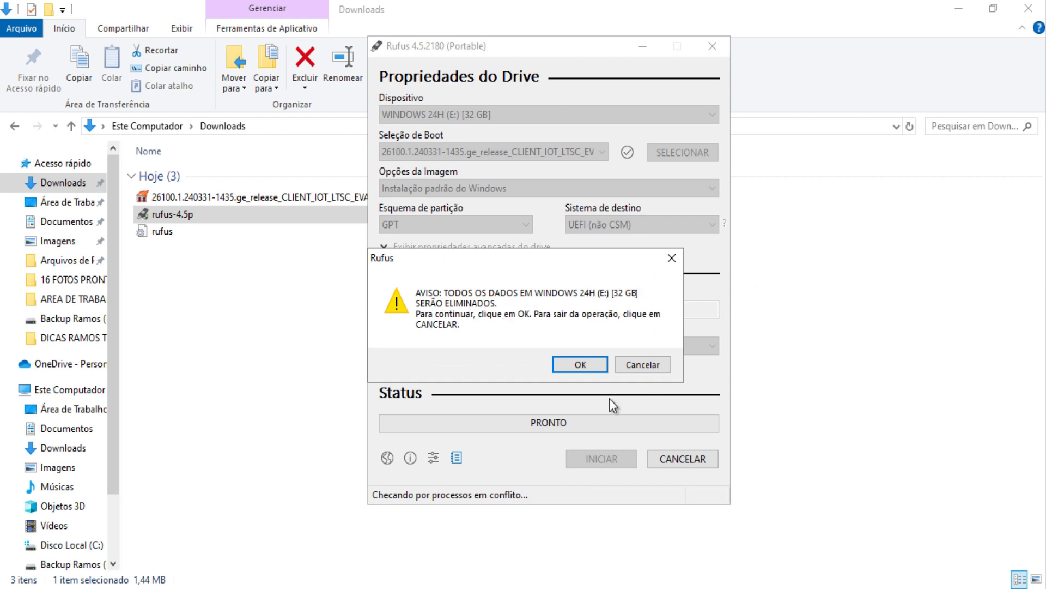
click(590, 365)
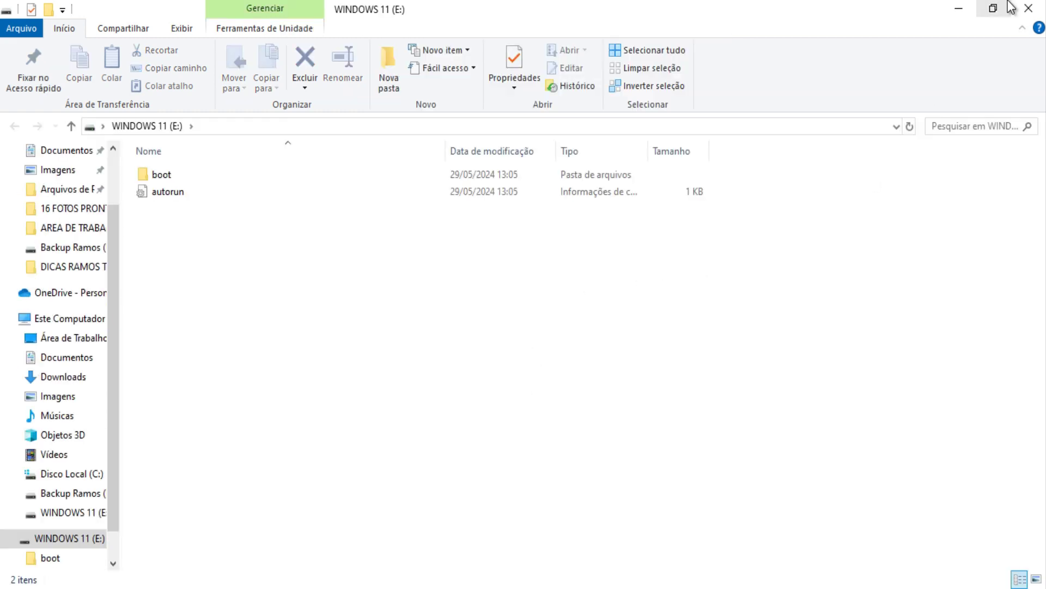
click(1027, 10)
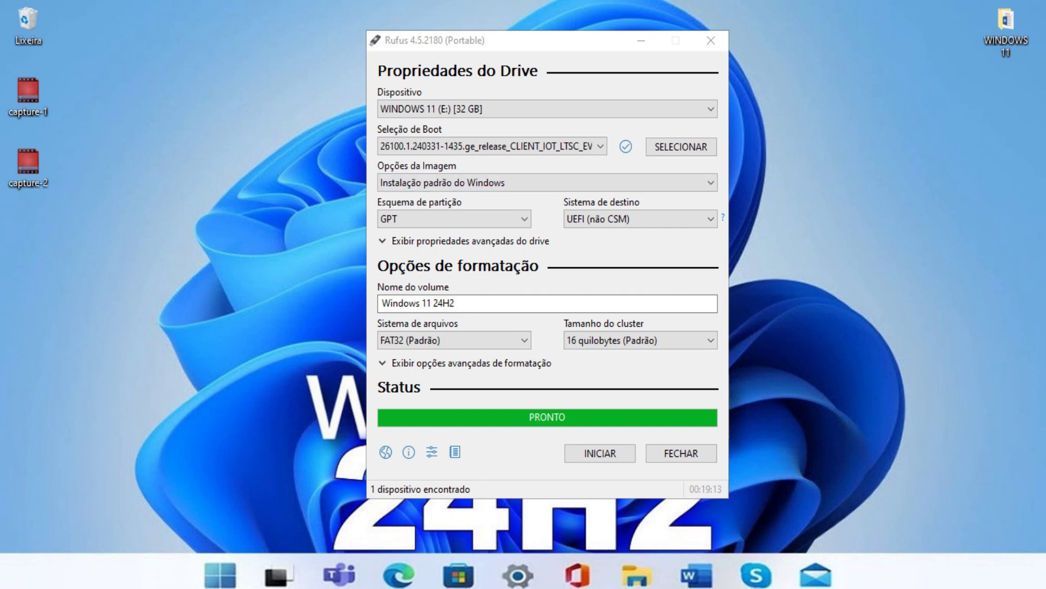
- Inspect the installation files written to the WINDOWS 11 (E:) drive, and close File Explorer and Rufus
key(super+e)
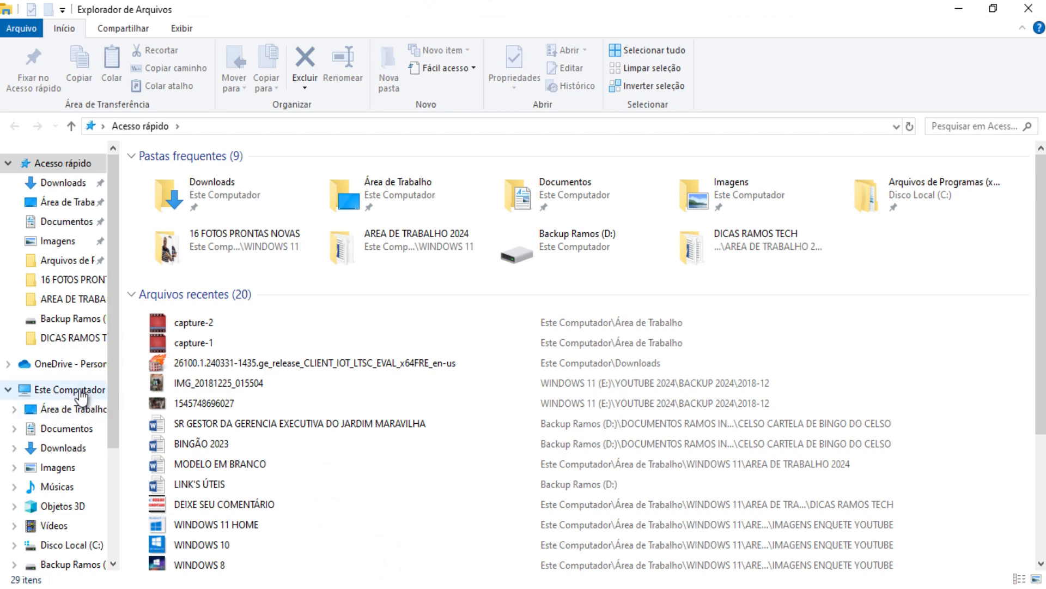
click(80, 391)
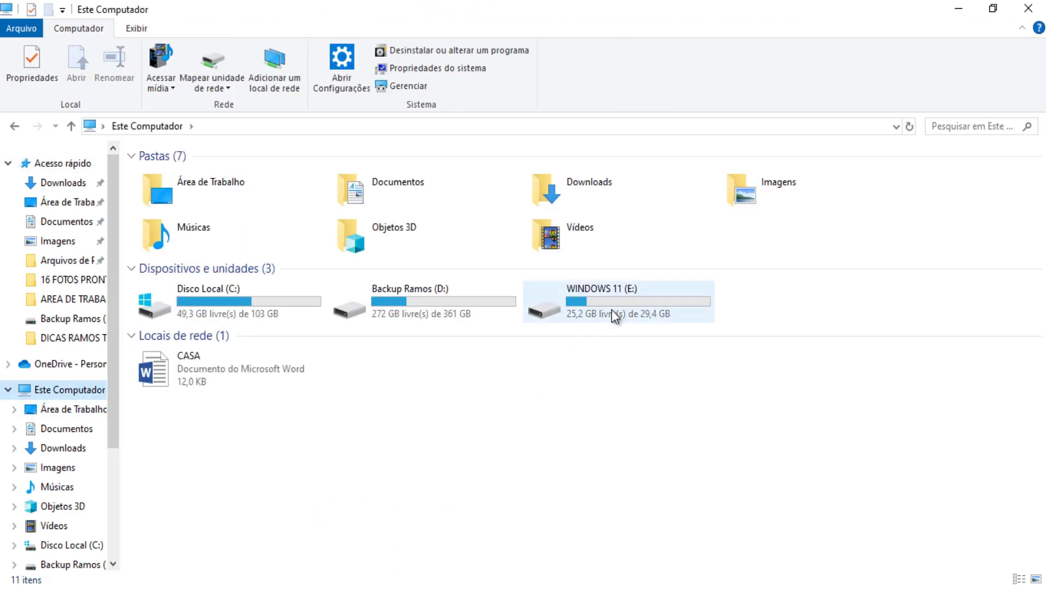
double_click(632, 303)
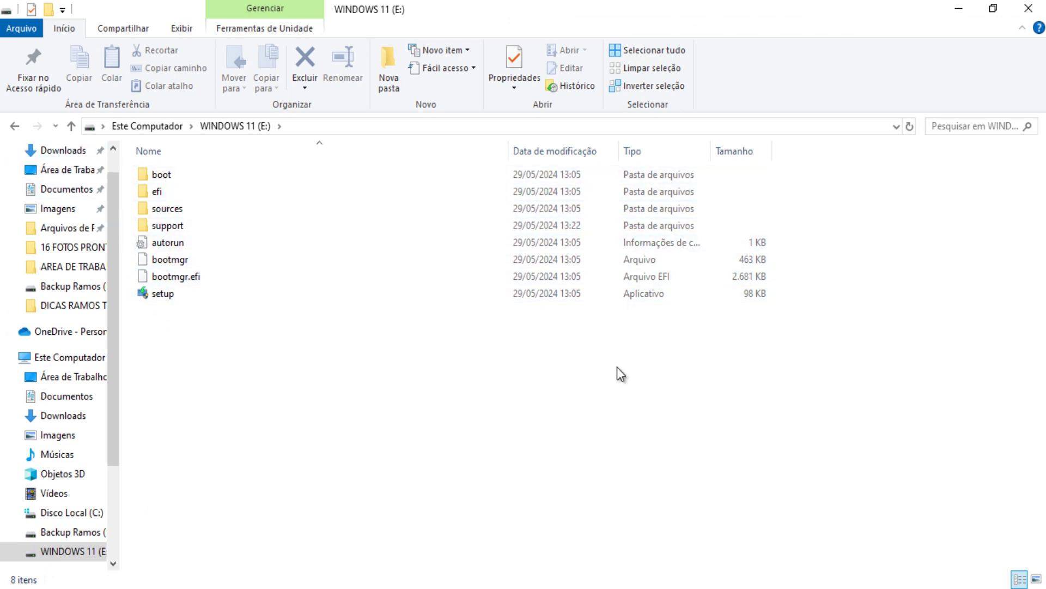
click(1040, 10)
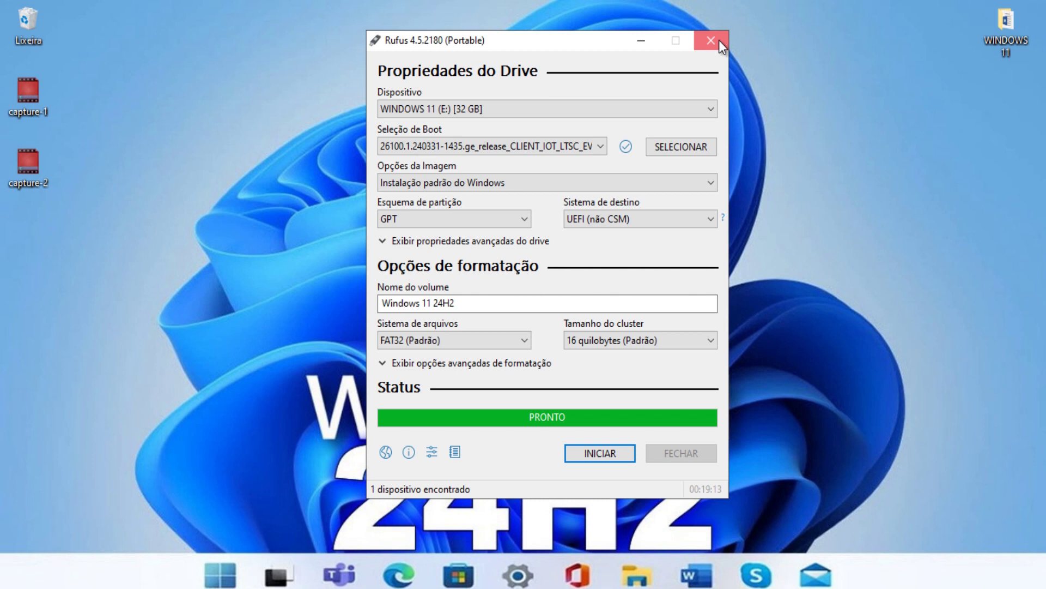
click(719, 40)
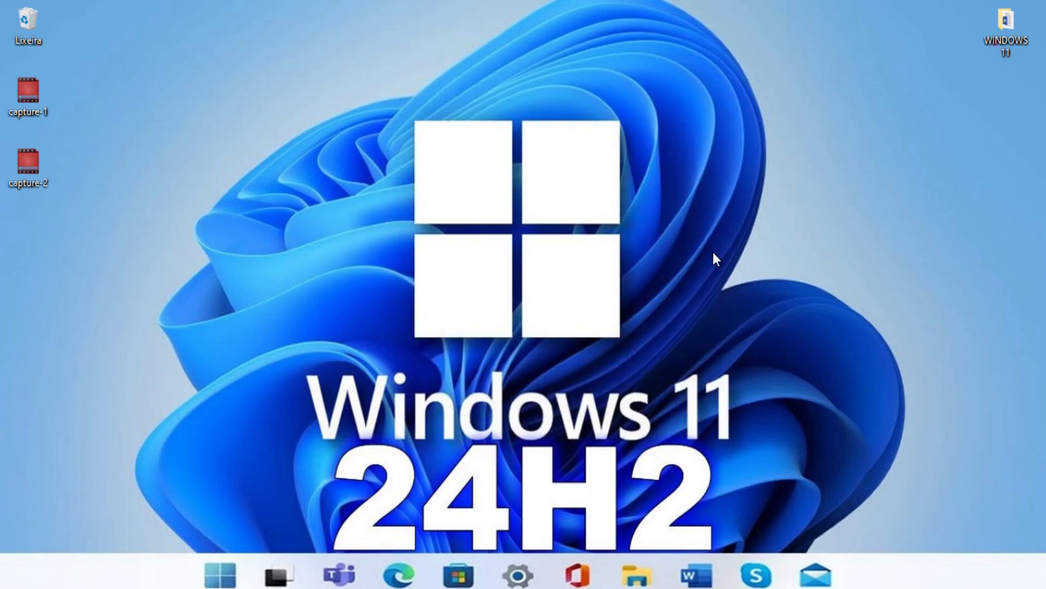